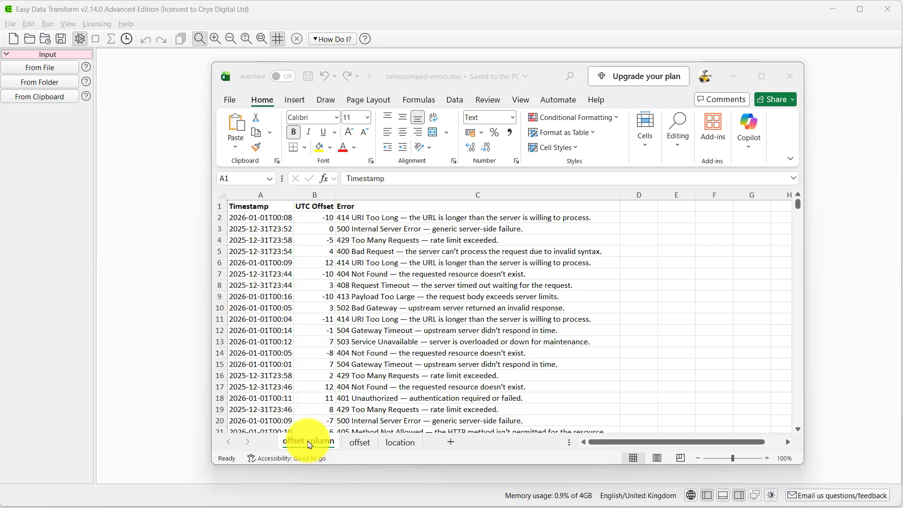
Review the offset and location sheets of timestamped-errors.xlsx, and close the workbook
left_click(360, 443)
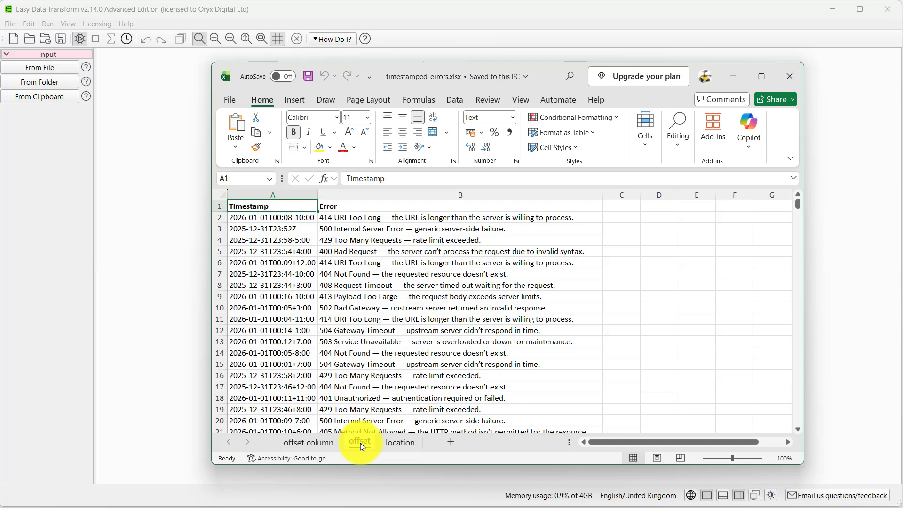
left_click(394, 444)
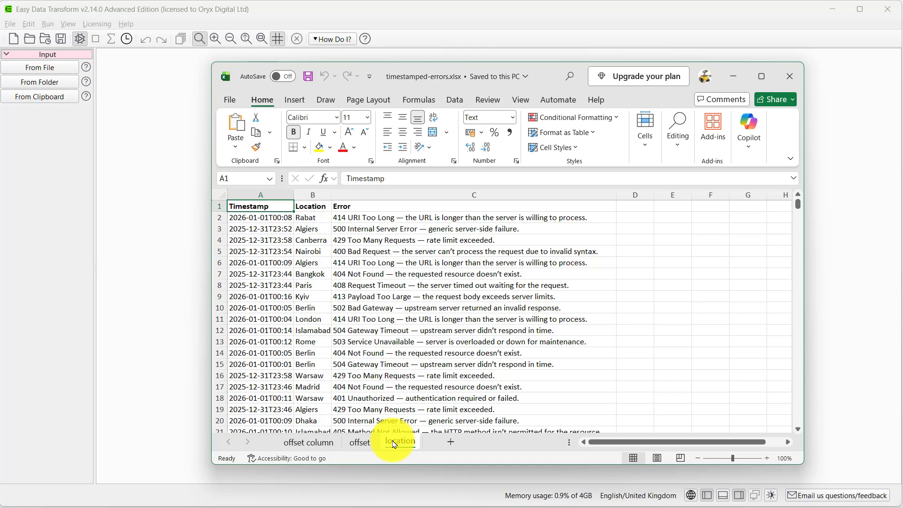
left_click(790, 76)
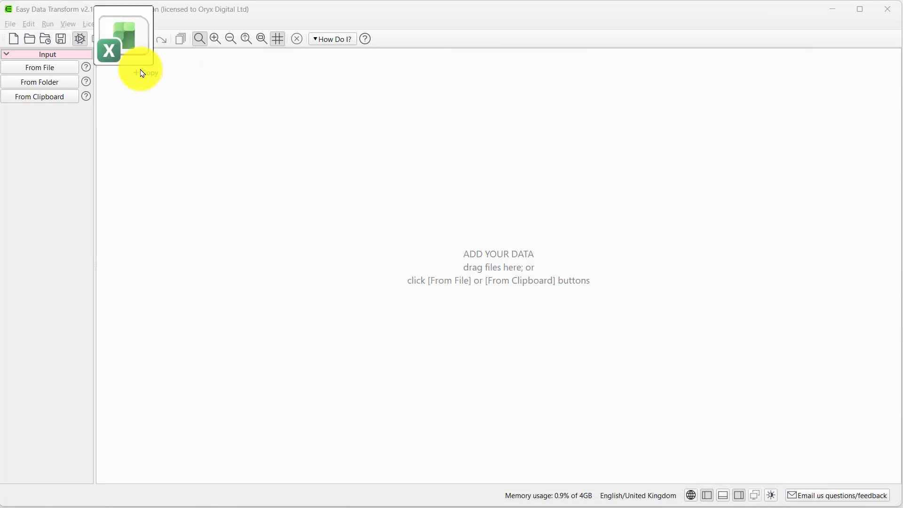
Import the offset column, offset and location sheets of timestamped-errors.xlsx as inputs in Easy Data Transform
left_click_drag(141, 70, 285, 223)
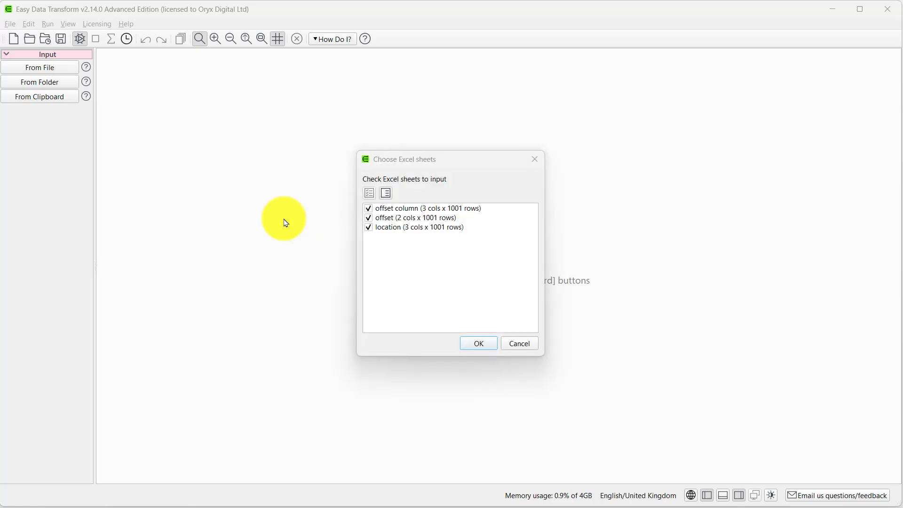
left_click(471, 346)
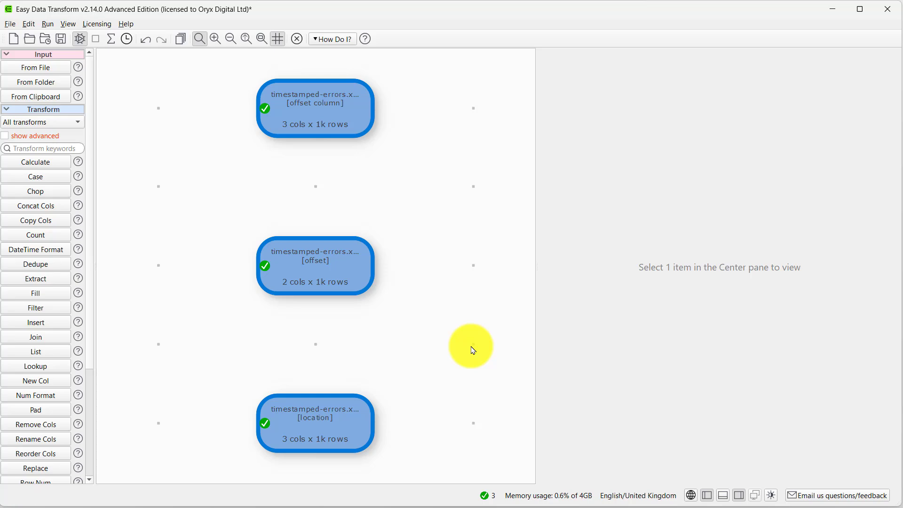
Add a Calculate transform to the offset column input, using DateTimeAddHours with Timestamp as value 1 and UTC Offset as value 2
left_click(339, 118)
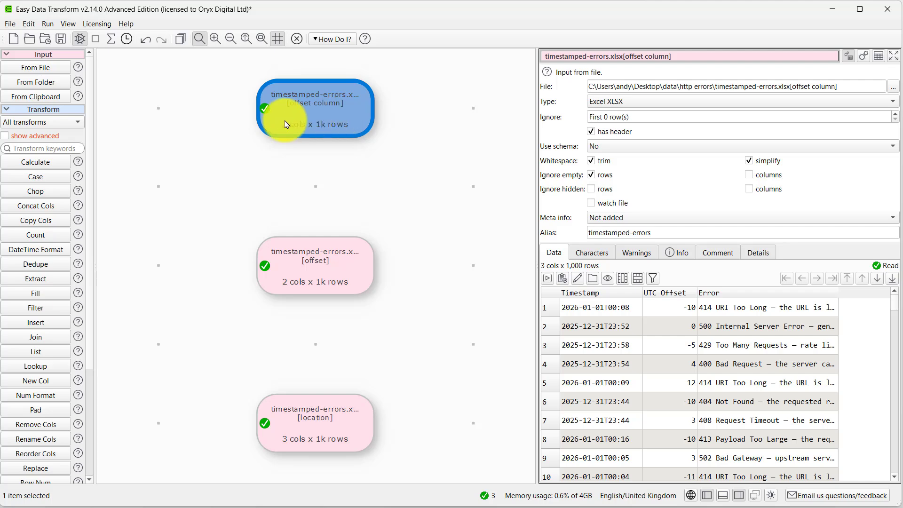
left_click(45, 163)
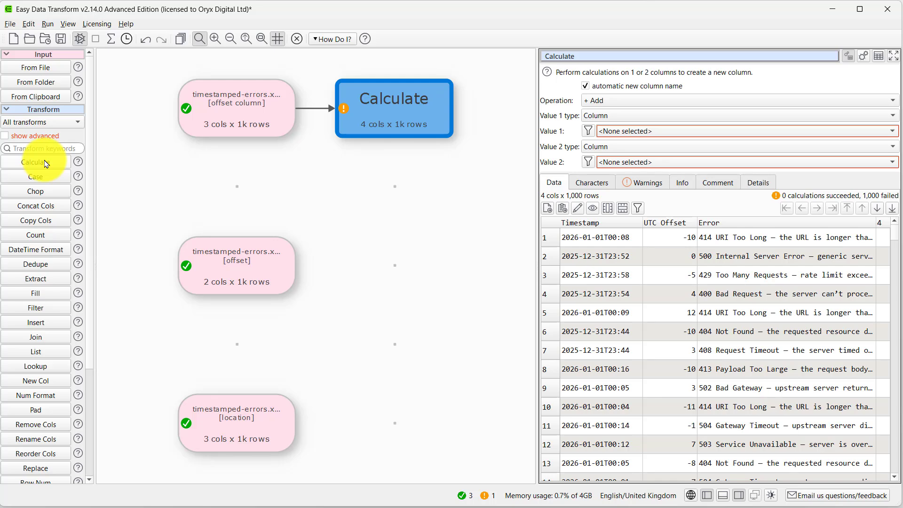
left_click(592, 102)
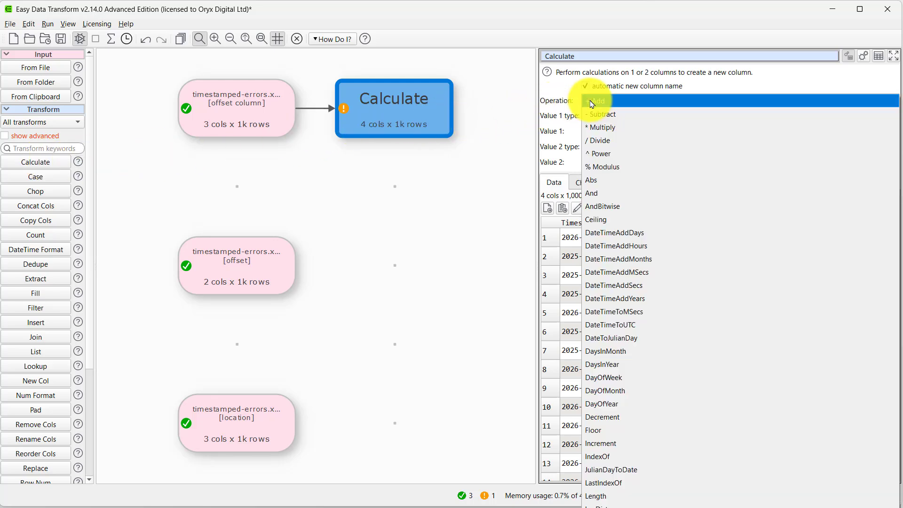
left_click(594, 245)
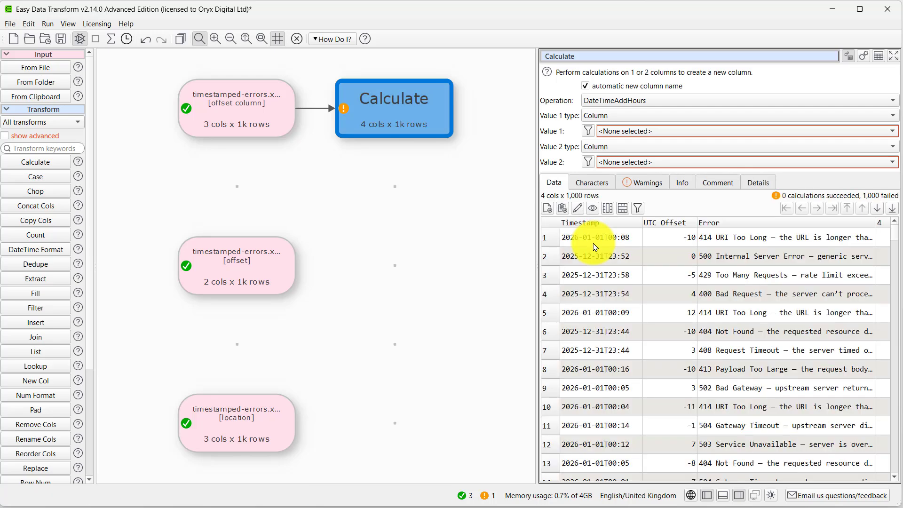
left_click(658, 131)
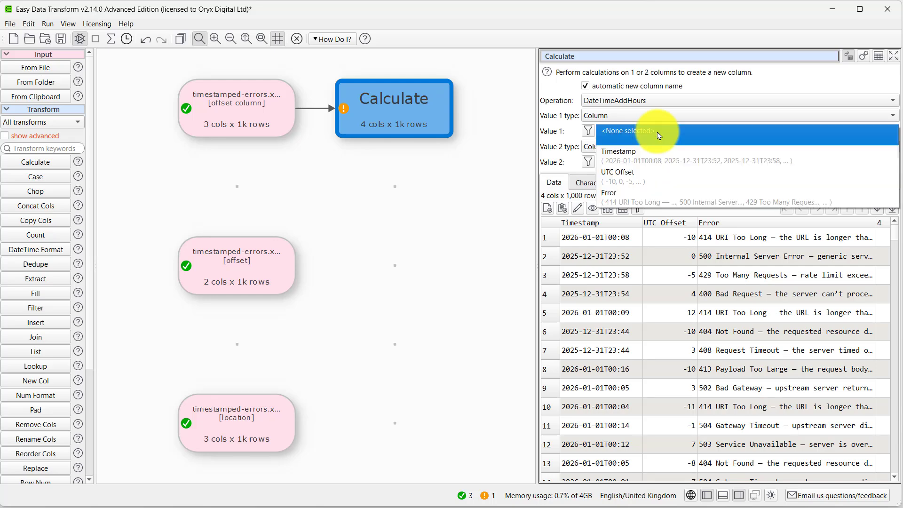
left_click(651, 153)
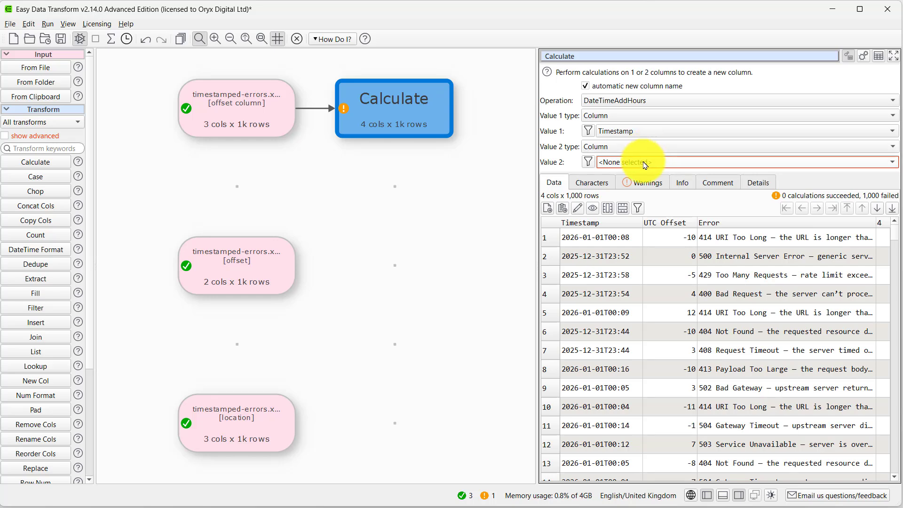
left_click(647, 162)
left_click(639, 207)
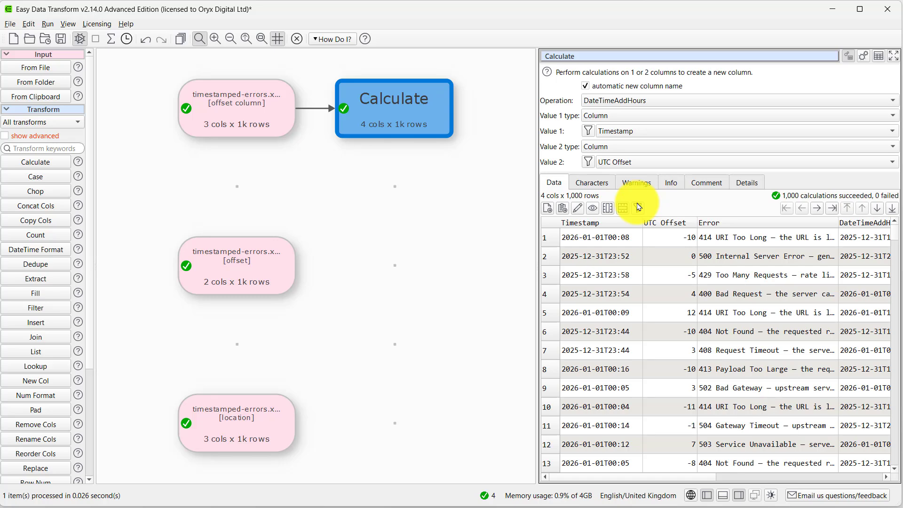
left_click_drag(534, 249, 459, 252)
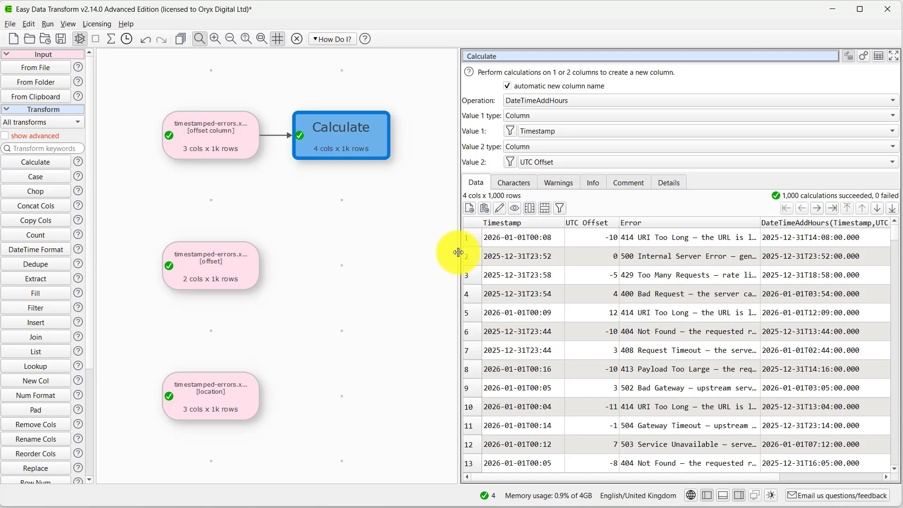
Add an Insert transform after Calculate that appends Z at the end of the DateTimeAddHours(Timestamp,UTC Offset) column
left_click(40, 322)
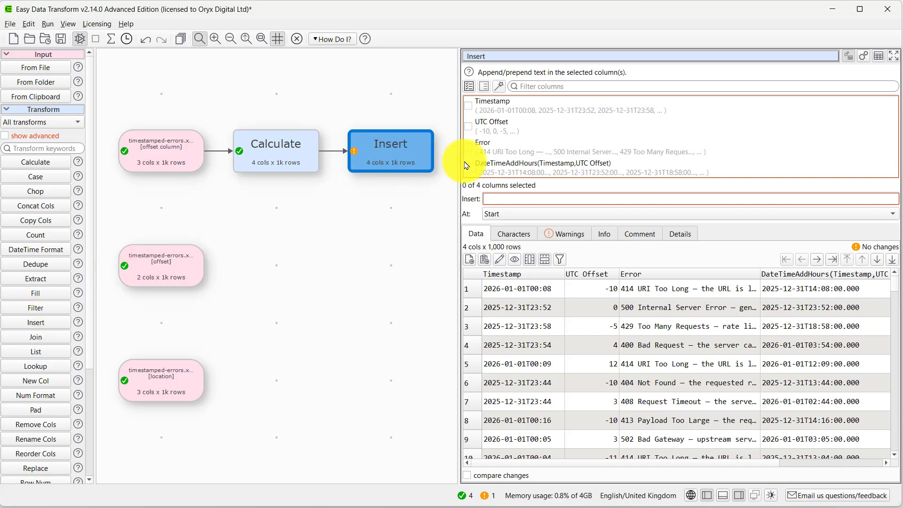
left_click(468, 168)
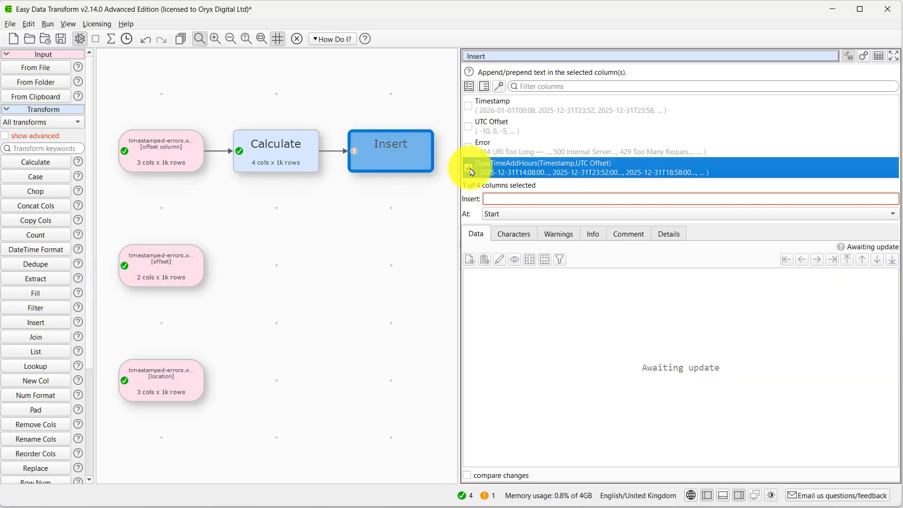
left_click(497, 198)
type("Z")
left_click(499, 217)
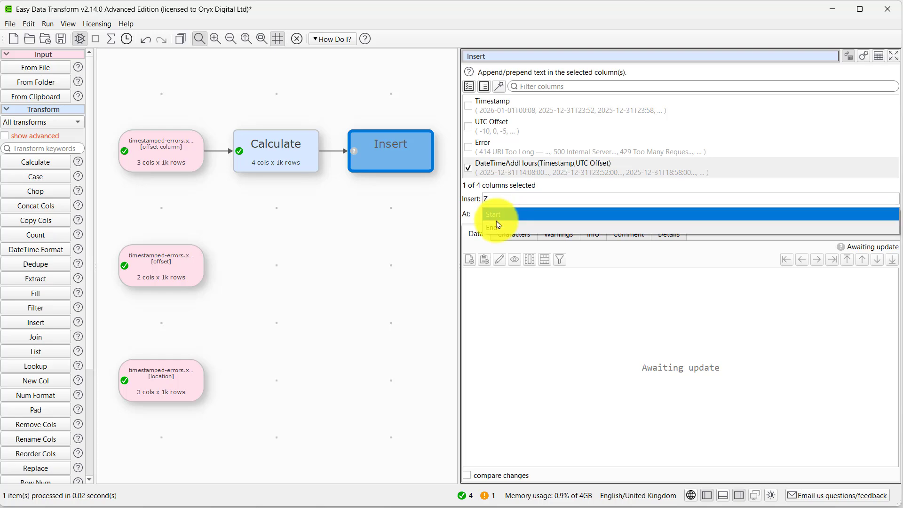
left_click(499, 226)
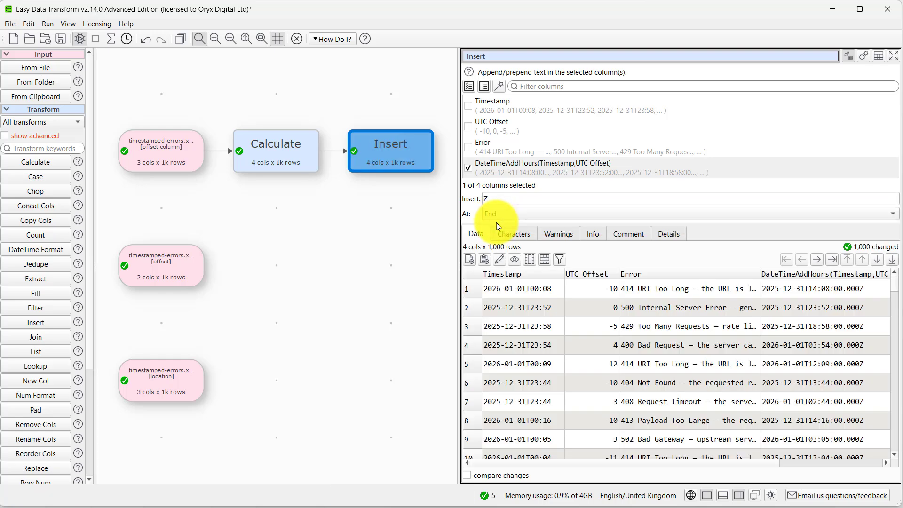
Turn off automatic column naming in the Calculate transform and name its new column "UTC timestamp"
left_click(277, 153)
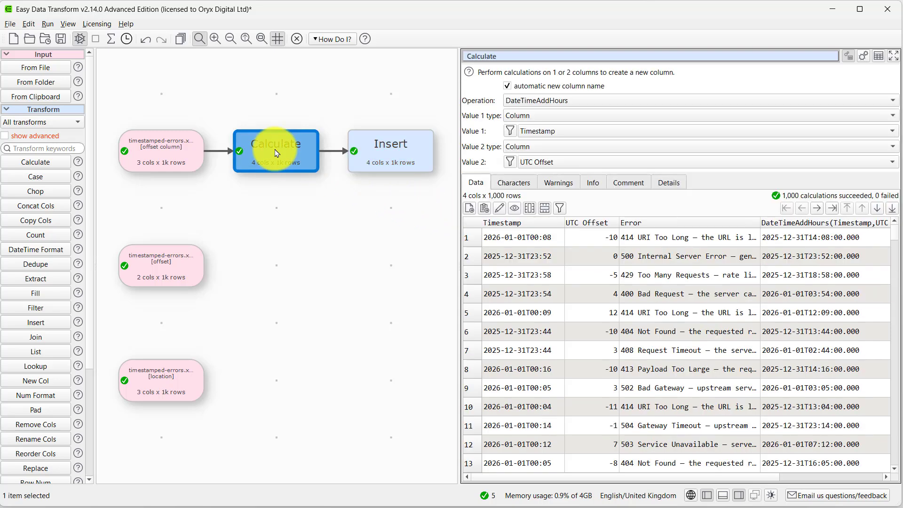
left_click(507, 86)
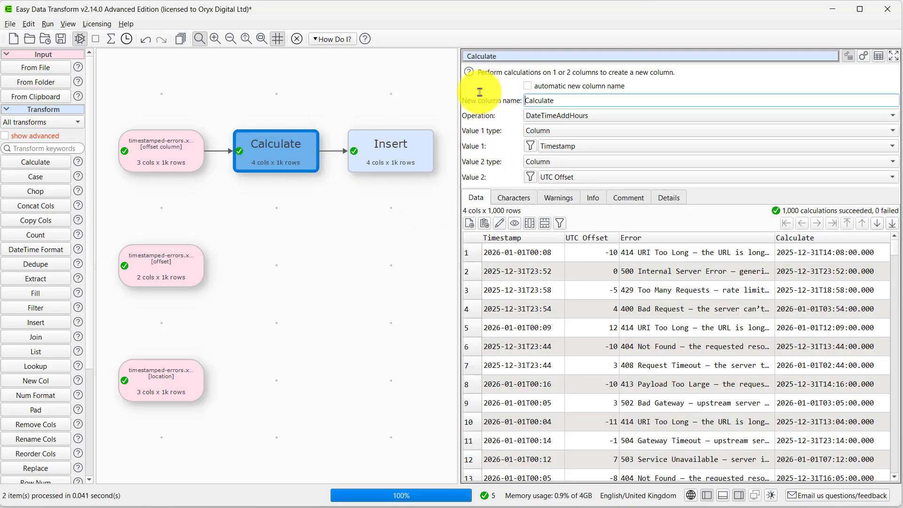
type("UTC")
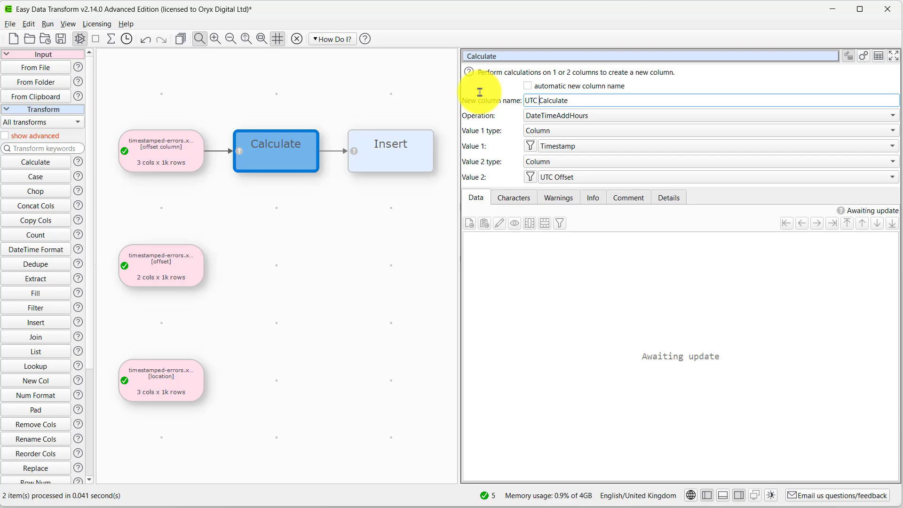
key("shift+End")
type("timestamp")
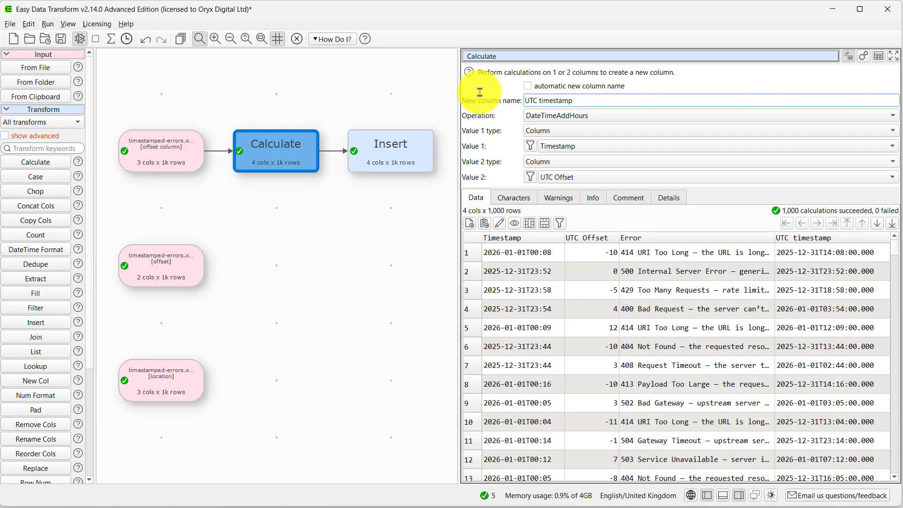
Add a Remove Cols transform after Insert that removes the Timestamp and UTC Offset columns
left_click(420, 152)
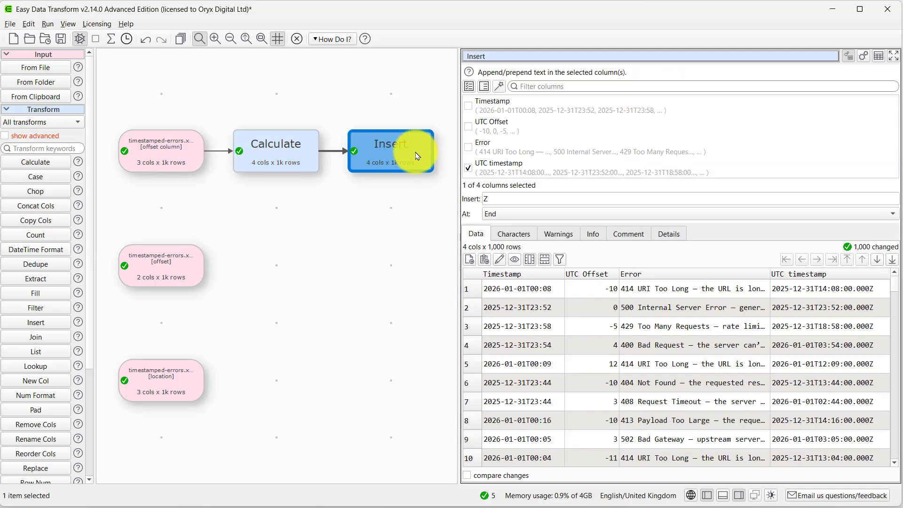
left_click(43, 425)
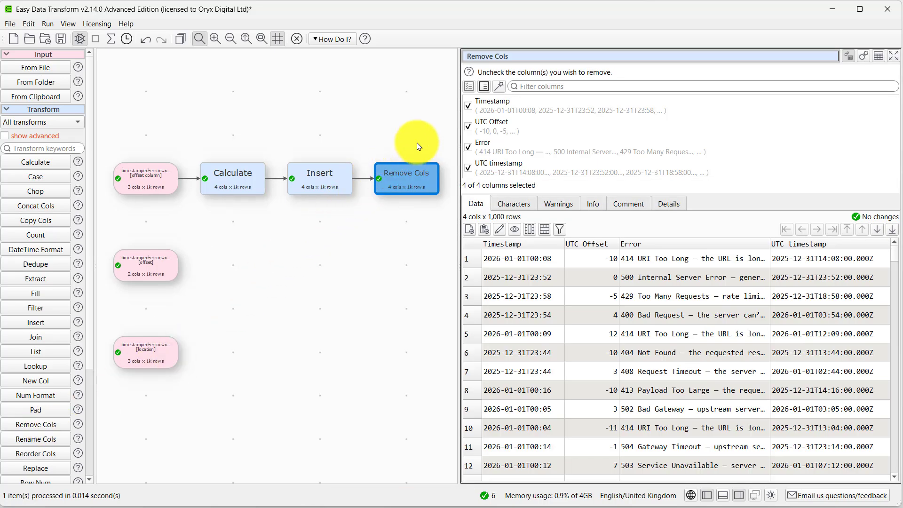
left_click(469, 104)
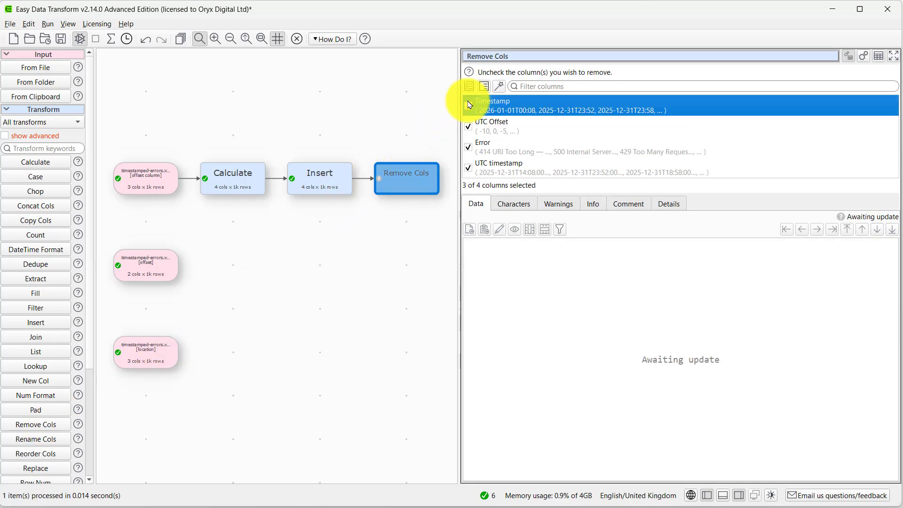
left_click(467, 126)
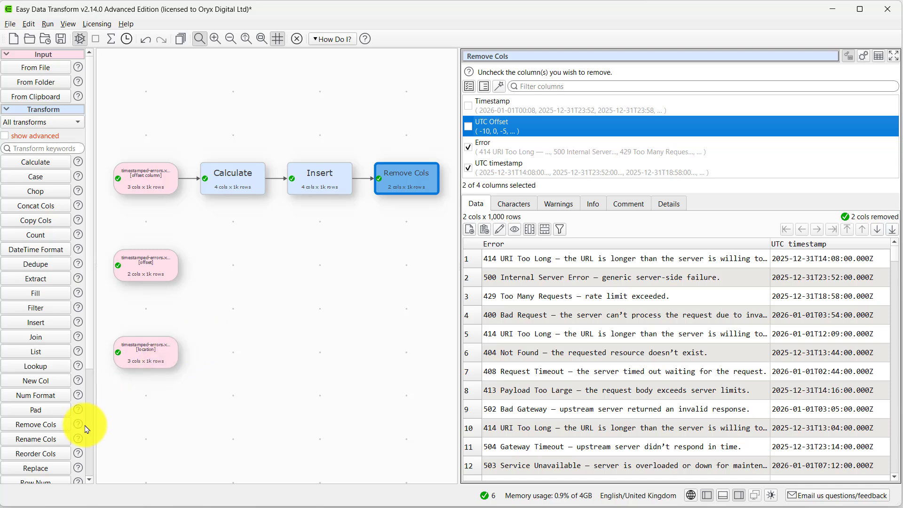
Add a Reorder Cols transform after Remove Cols that moves UTC timestamp ahead of Error
left_click(56, 457)
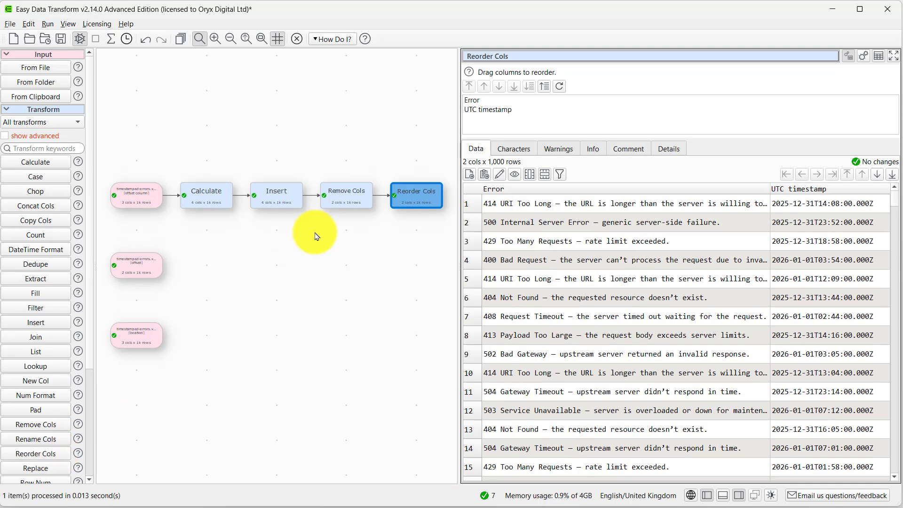
left_click(488, 112)
left_click(469, 87)
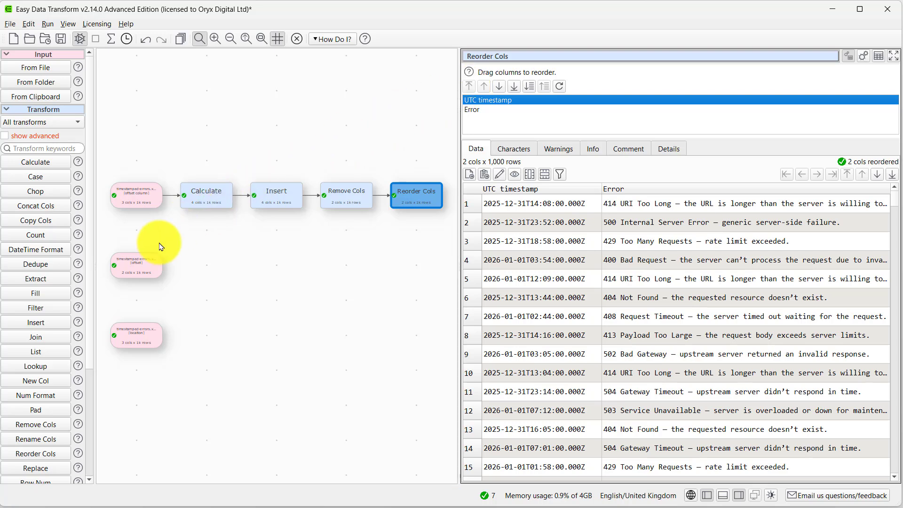
Add a Calculate transform to the offset input, using the DateTimeToUTC operation on the Timestamp column
left_click(138, 266)
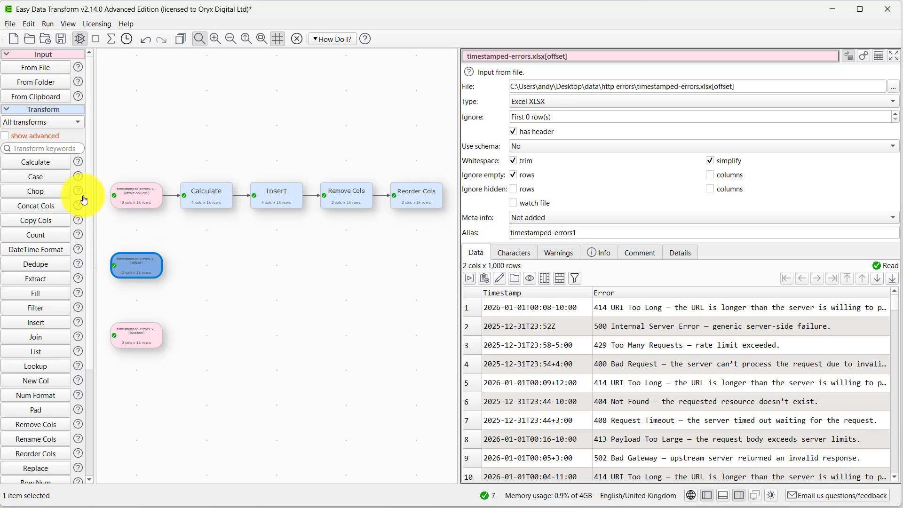
left_click(40, 162)
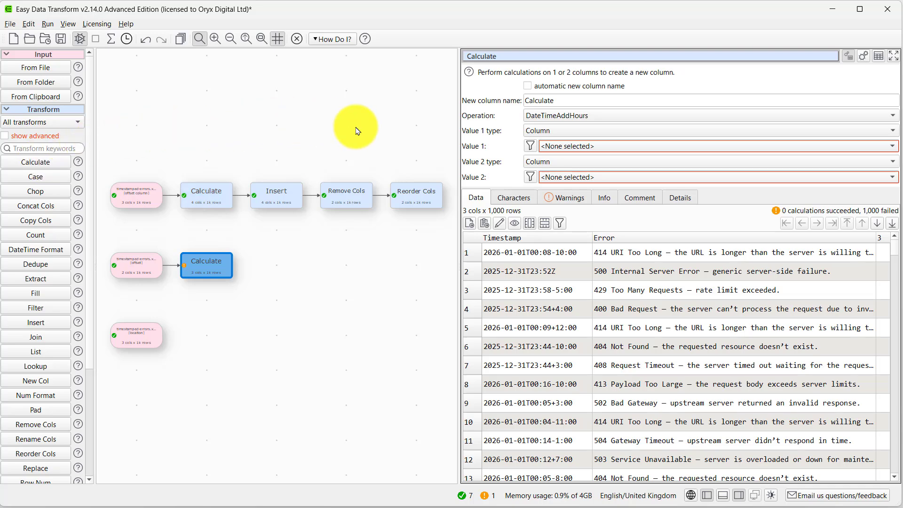
left_click(560, 116)
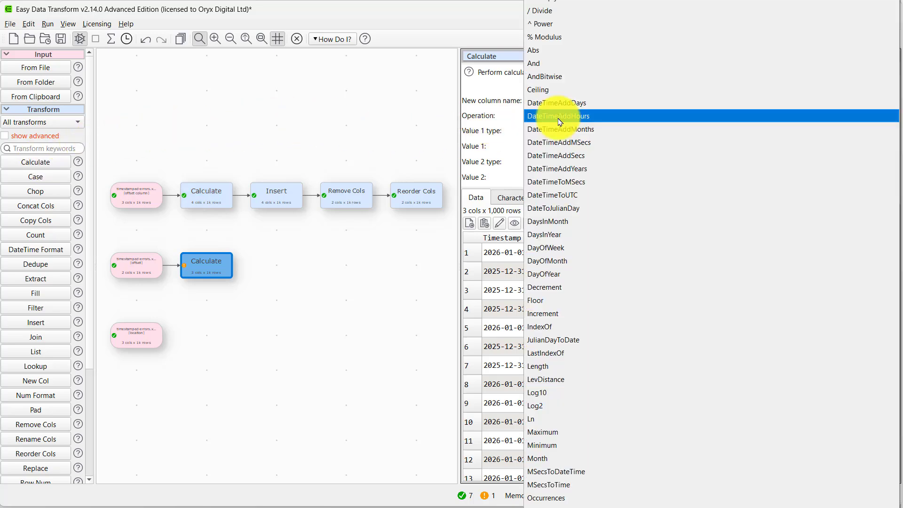
left_click(560, 198)
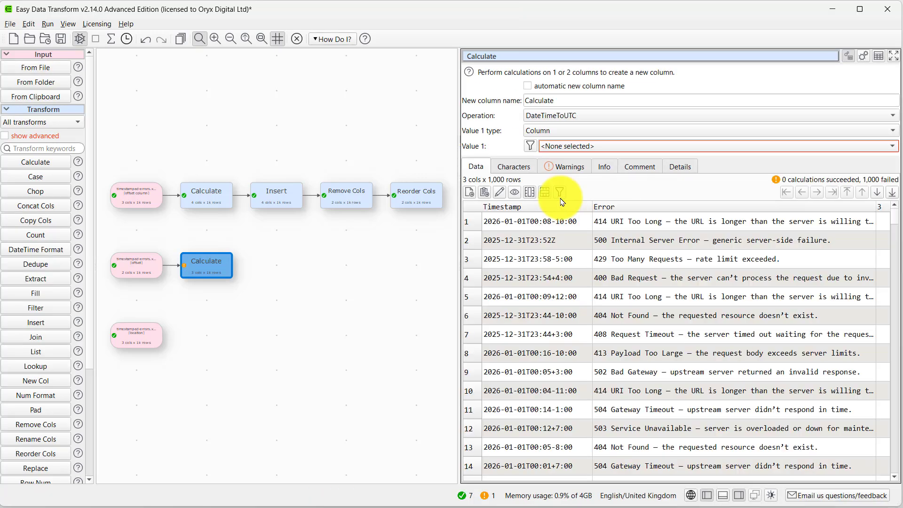
left_click(609, 145)
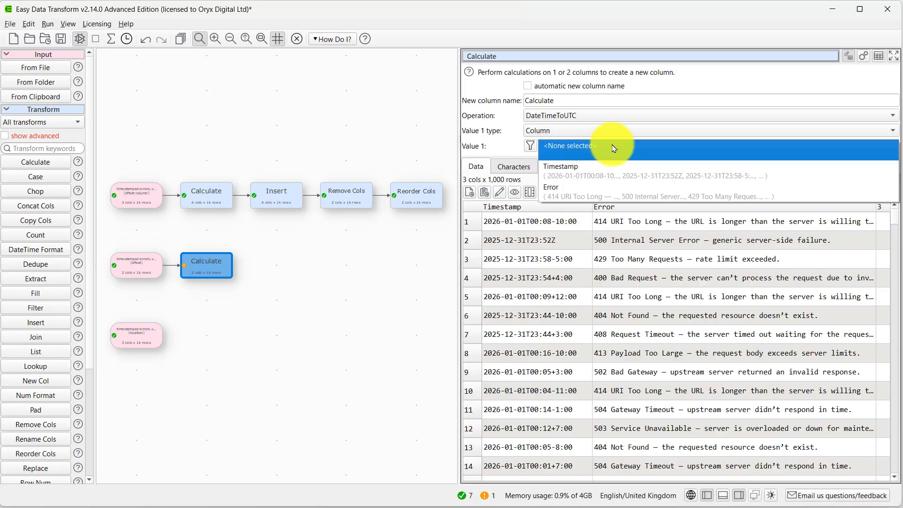
left_click(604, 169)
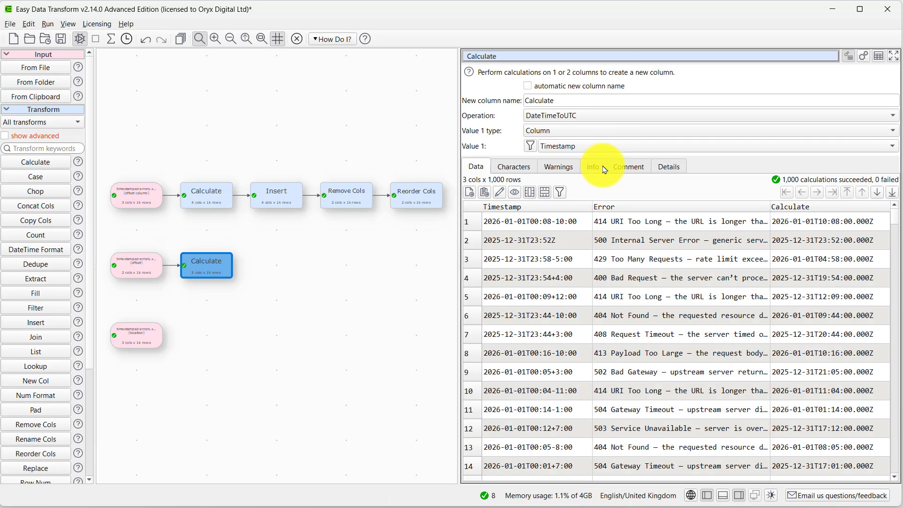
Name the new column of the offset sheet's Calculate transform "UTC timestamp"
double_click(541, 99)
type("U")
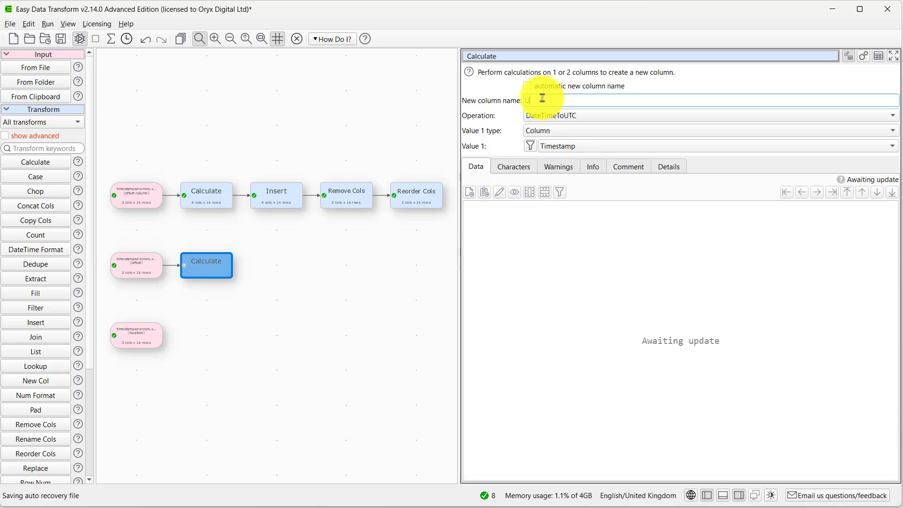
type("TC Timestamp")
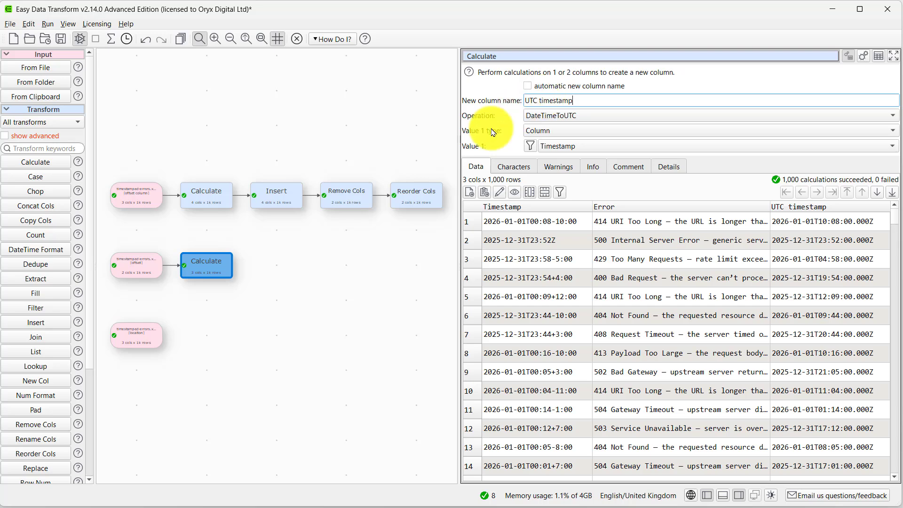
Review the location input's data and the city-utc-offset.csv file in Notepad++, closing the text editor when done
left_click(132, 342)
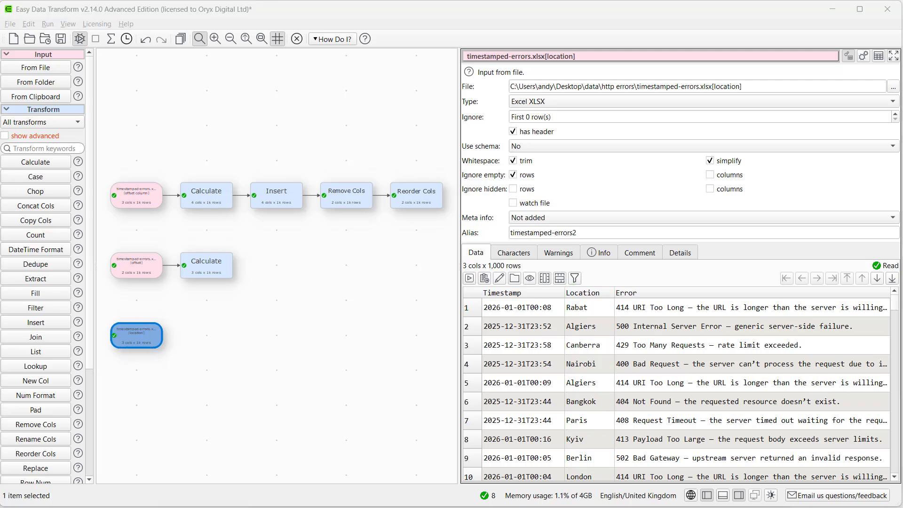
key("alt+Tab")
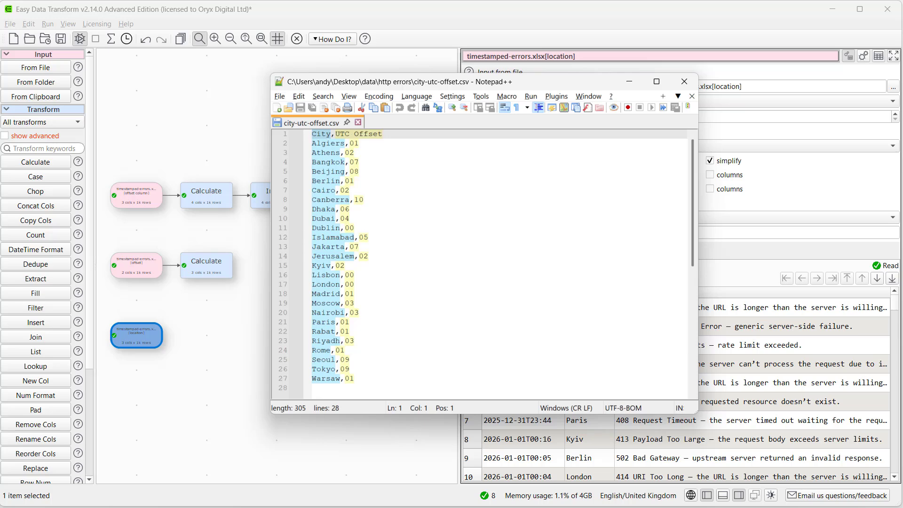
left_click(684, 82)
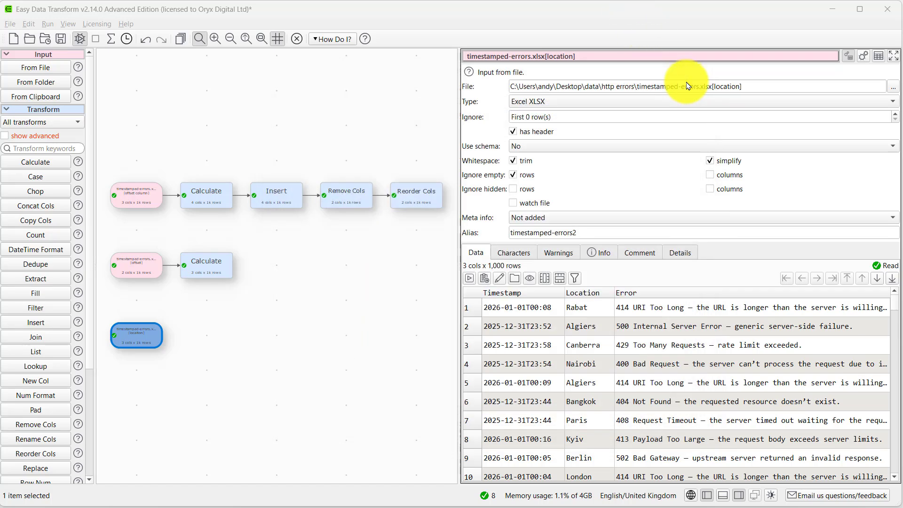
Add city-utc-offset.csv as an input and combine it with the location input in a Lookup of UTC Offset, matching Location to City
left_click_drag(0, 252, 137, 425)
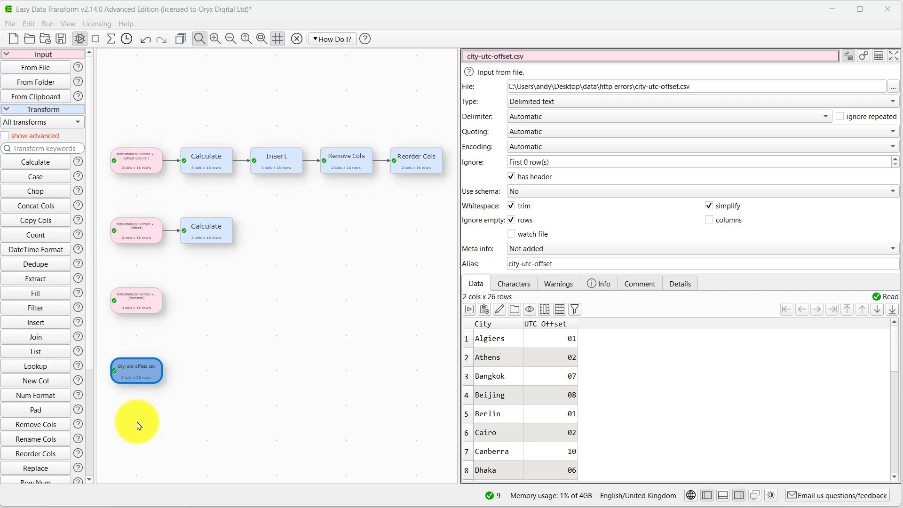
left_click_drag(176, 297, 133, 375)
left_click(50, 371)
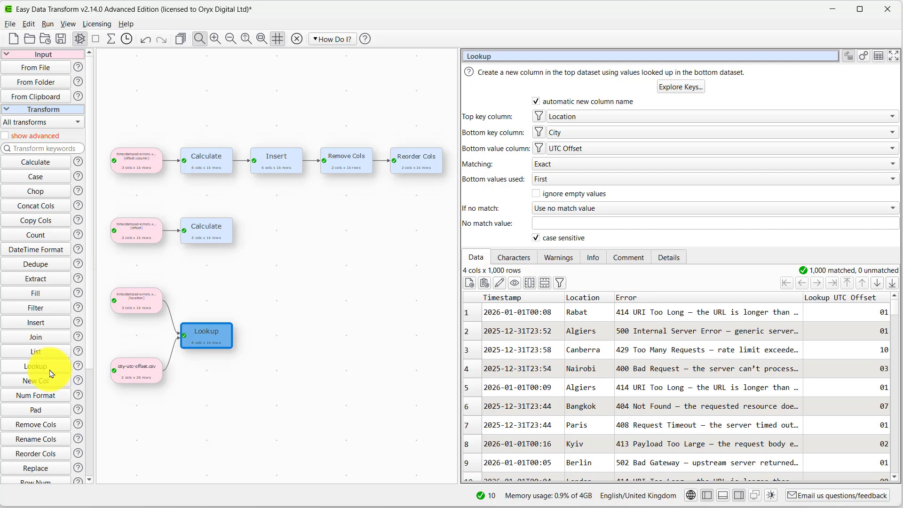
Add a Calculate transform after Lookup using DateTimeAddHours with Timestamp and Lookup UTC Offset, and widen the data view
left_click(53, 163)
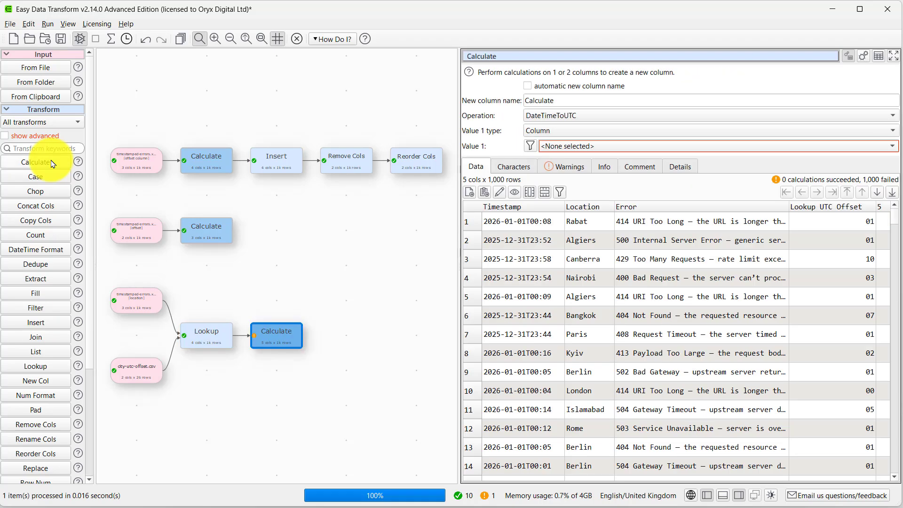
left_click(544, 117)
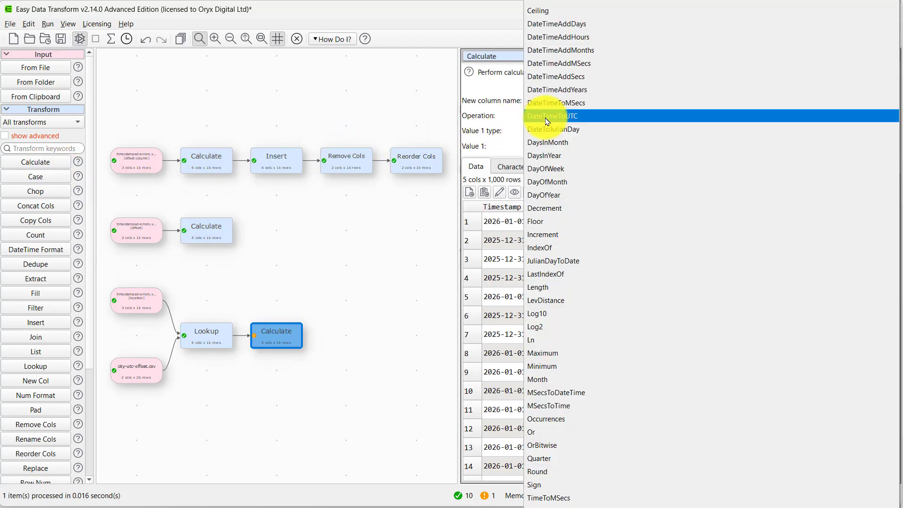
left_click(571, 37)
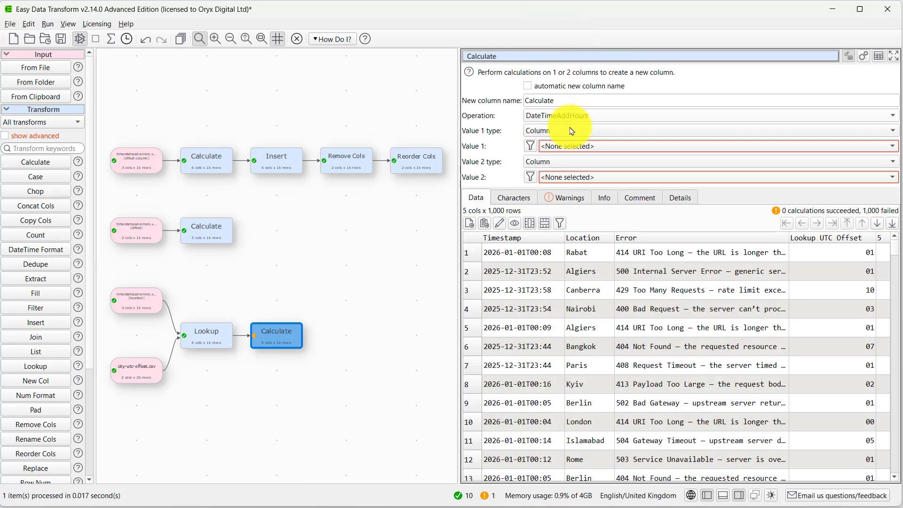
left_click(564, 146)
left_click(563, 168)
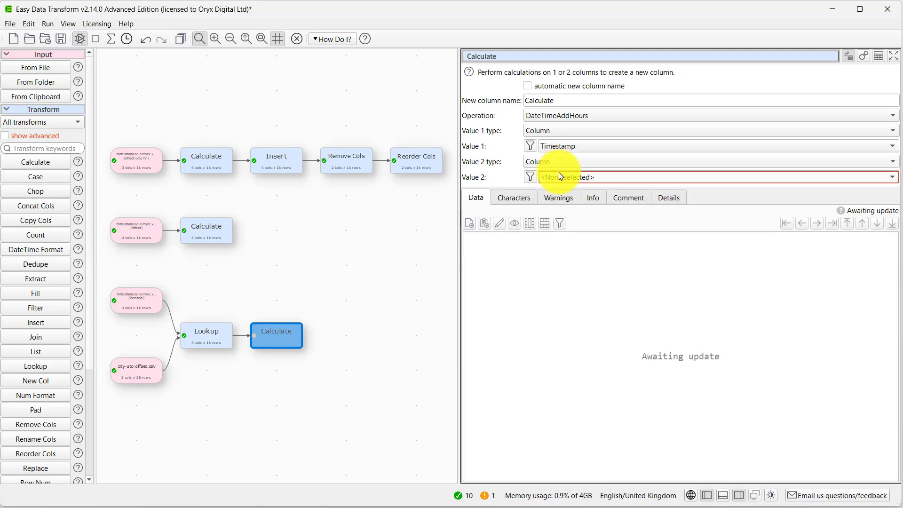
left_click(562, 177)
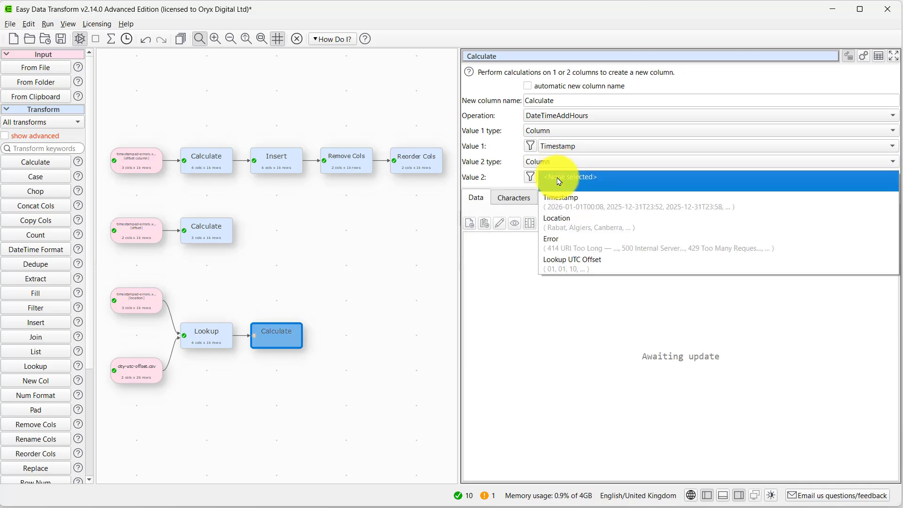
left_click(551, 259)
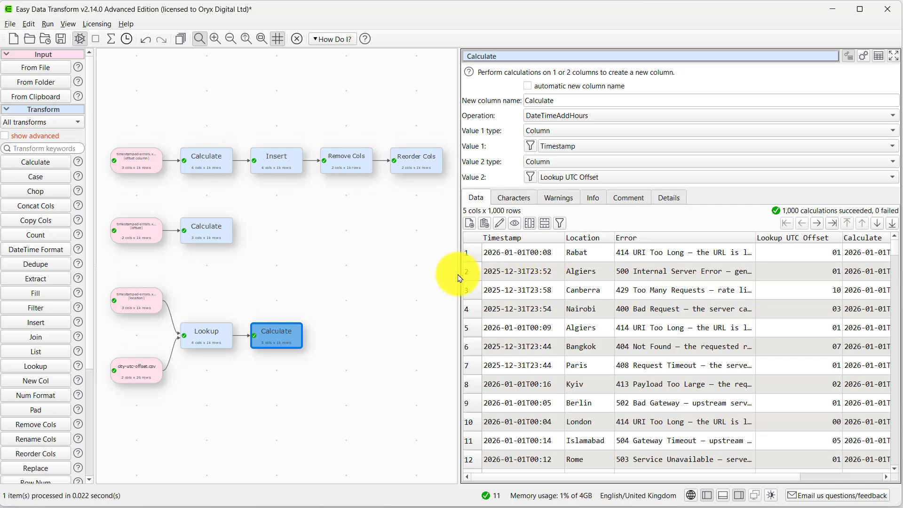
left_click_drag(458, 273, 360, 276)
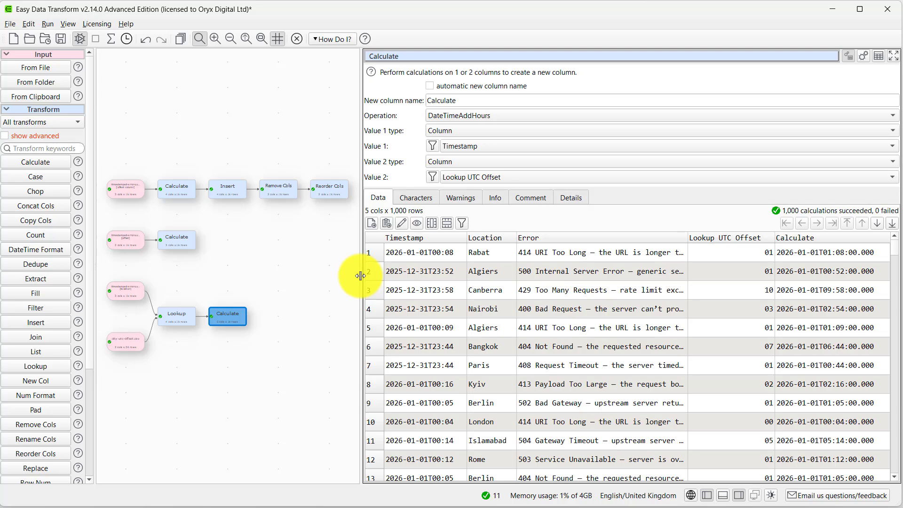
Output the Reorder Cols result to an Excel XLSX file named utc-timestamps in the http errors folder
left_click(343, 196)
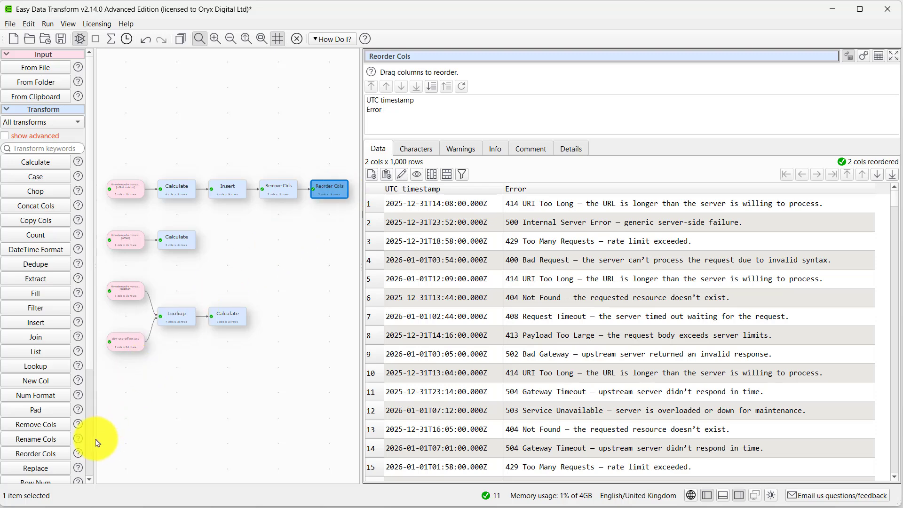
scroll(93, 456, "down", 3)
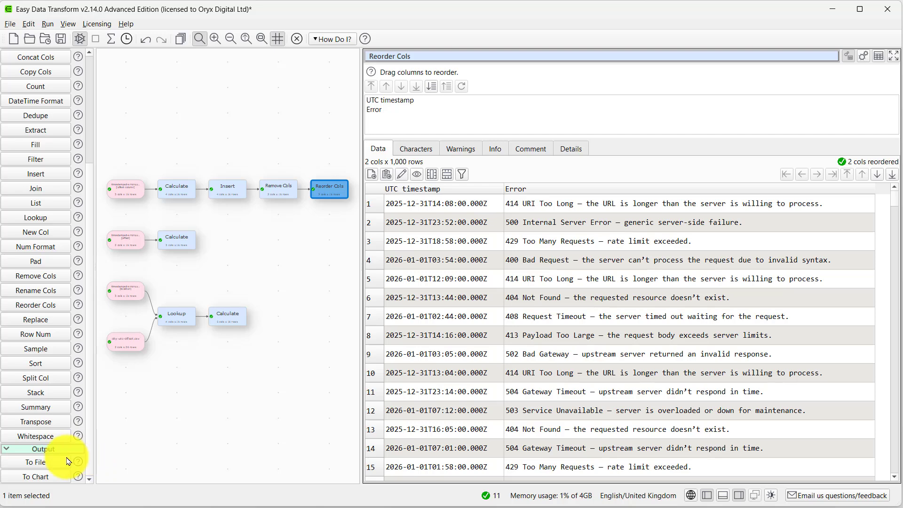
left_click(50, 463)
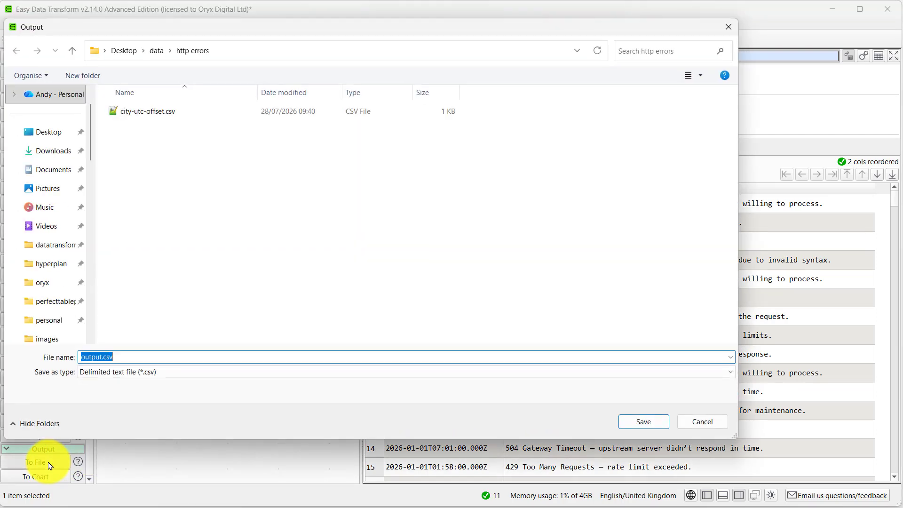
left_click(242, 372)
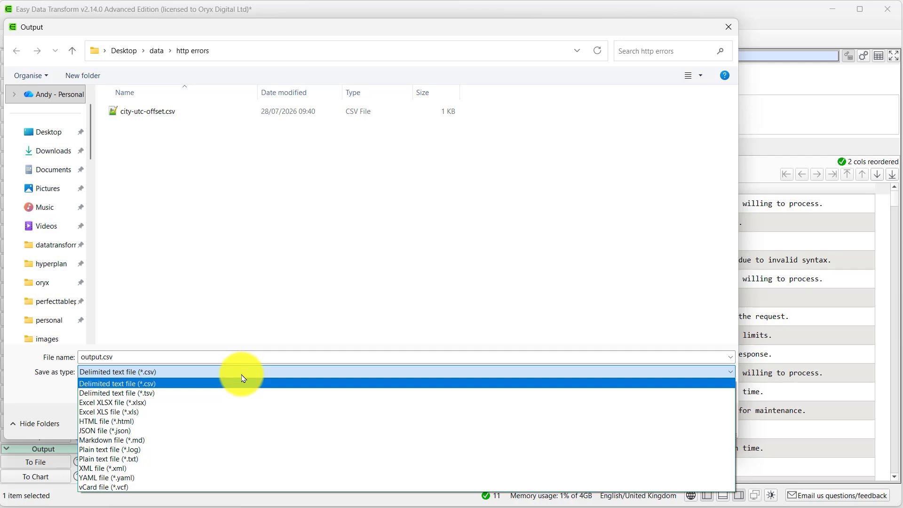
left_click(240, 407)
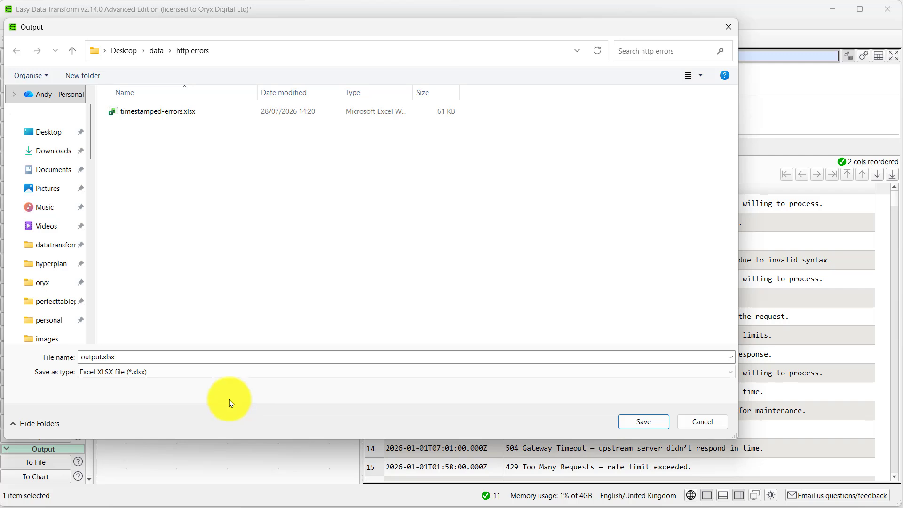
left_click(95, 357)
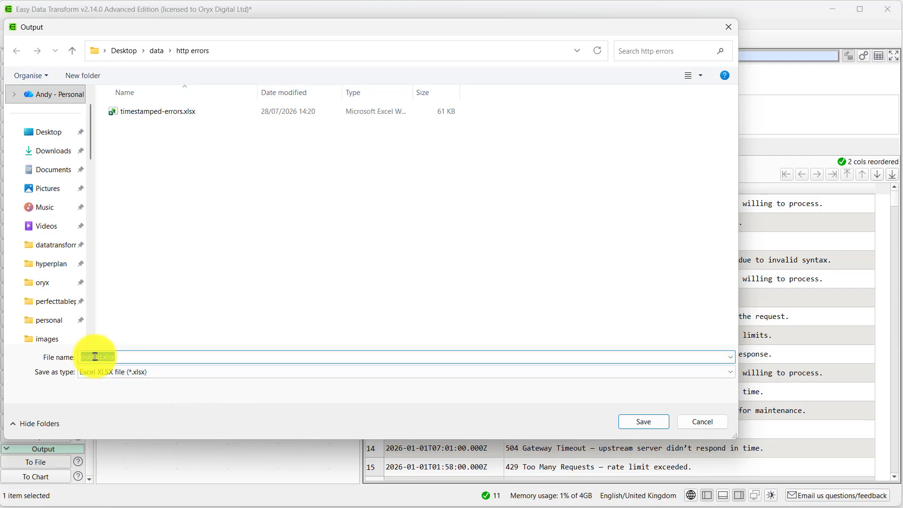
type("utc-timestamps")
key("Return")
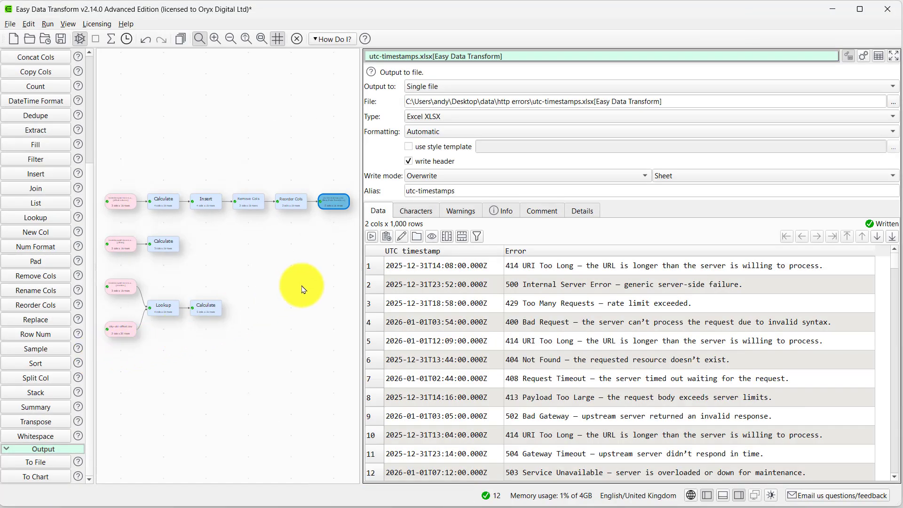
Open the utc-timestamps.xlsx output in Excel and fit the UTC timestamp column's width to its contents
left_click(399, 240)
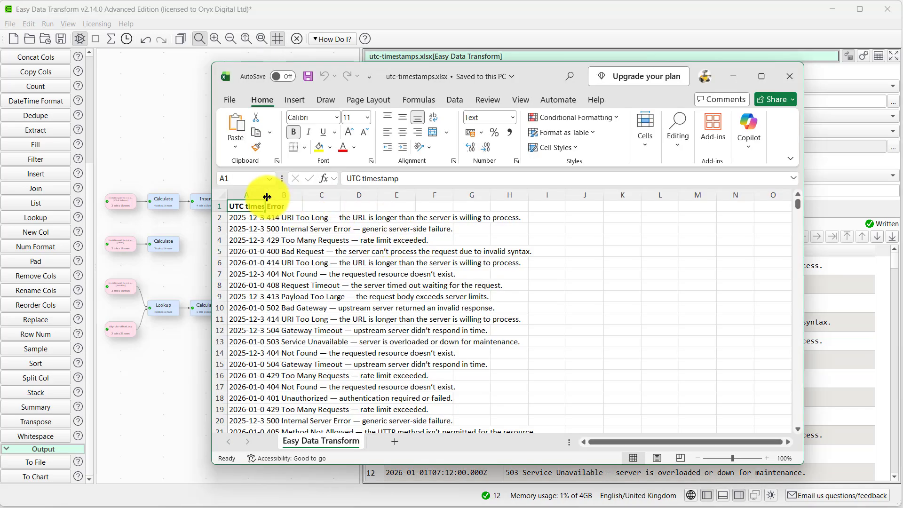
double_click(266, 196)
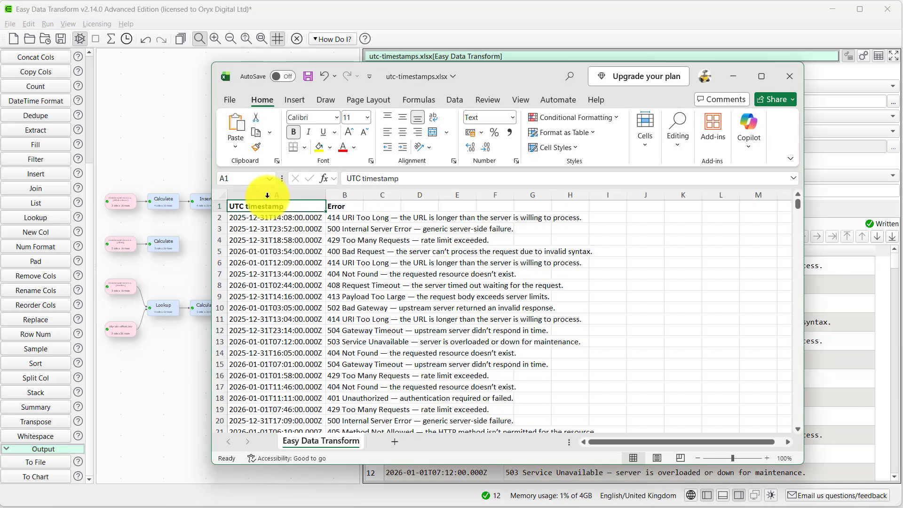